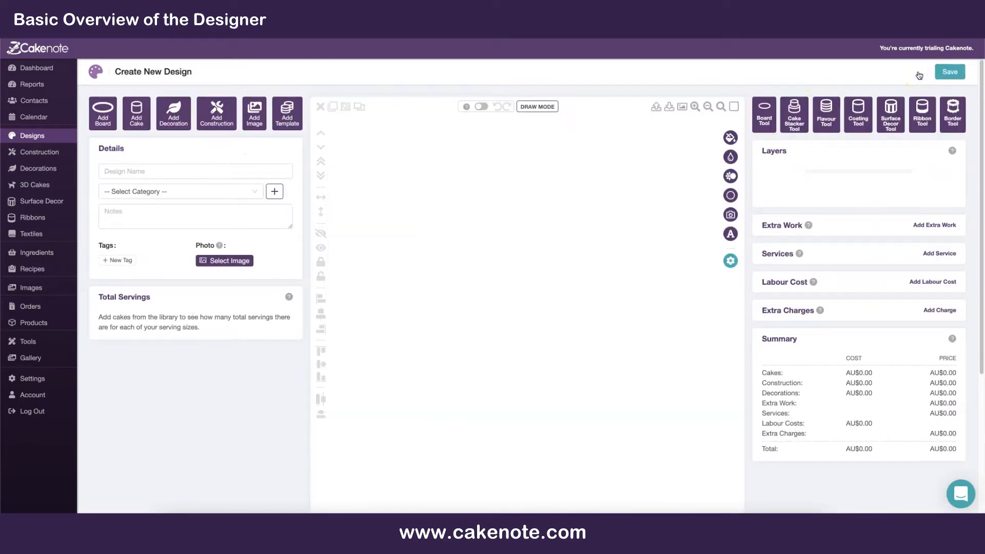
pyautogui.click(623, 191)
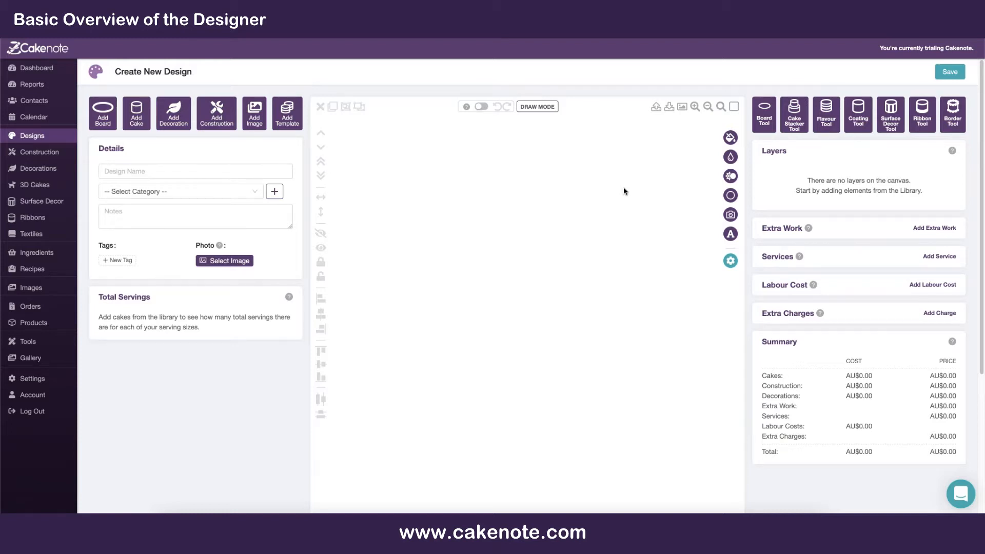
pyautogui.click(200, 112)
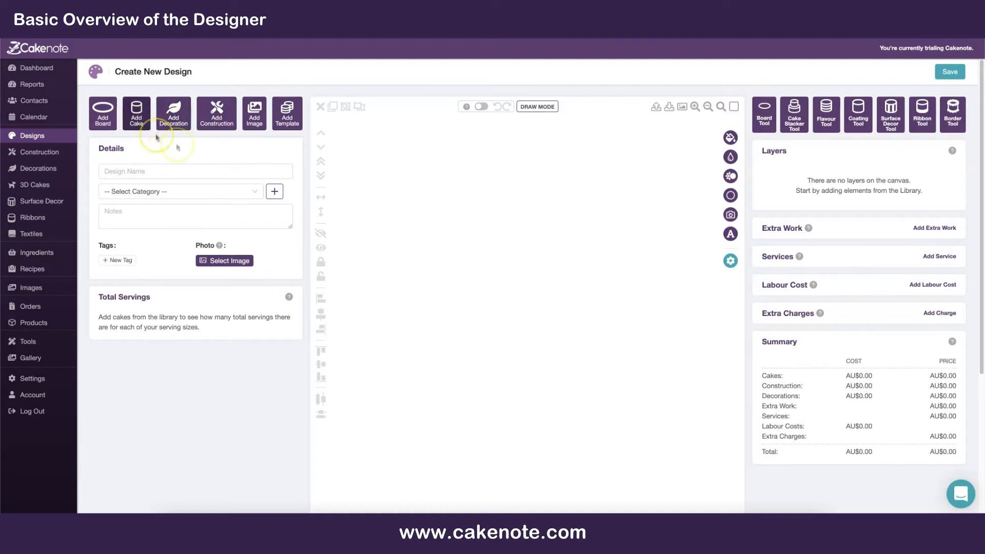
pyautogui.click(150, 172)
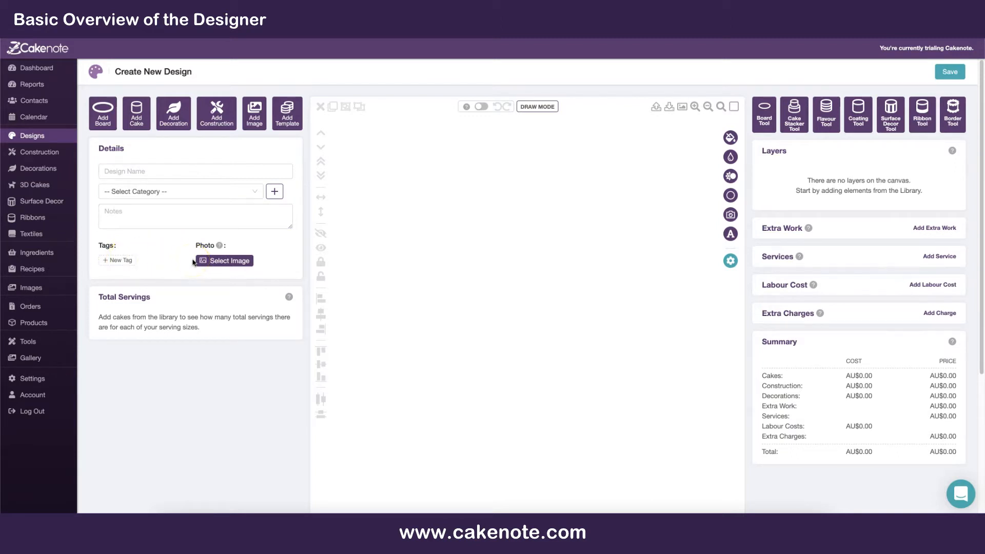
pyautogui.click(215, 261)
pyautogui.scroll(-1, 359, 457)
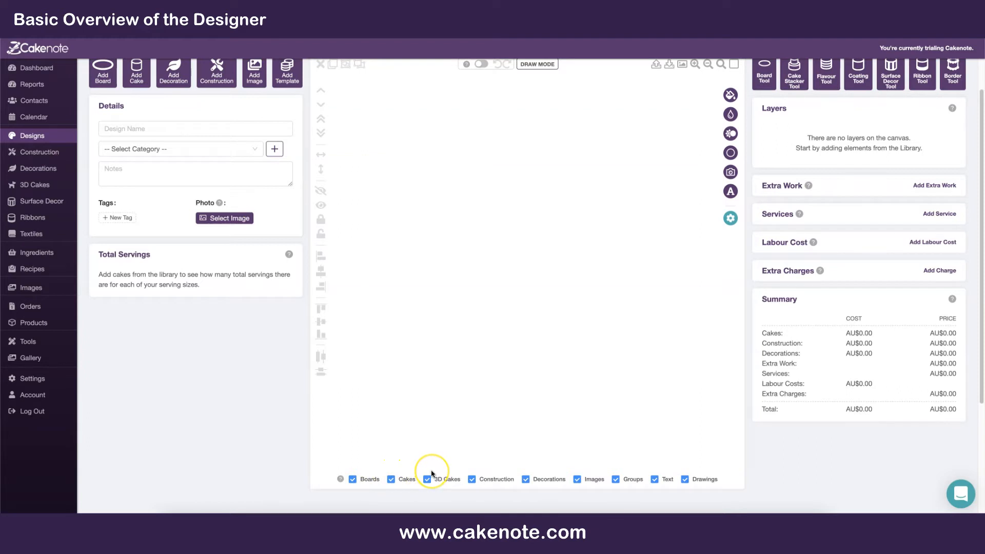
pyautogui.scroll(1, 171, 131)
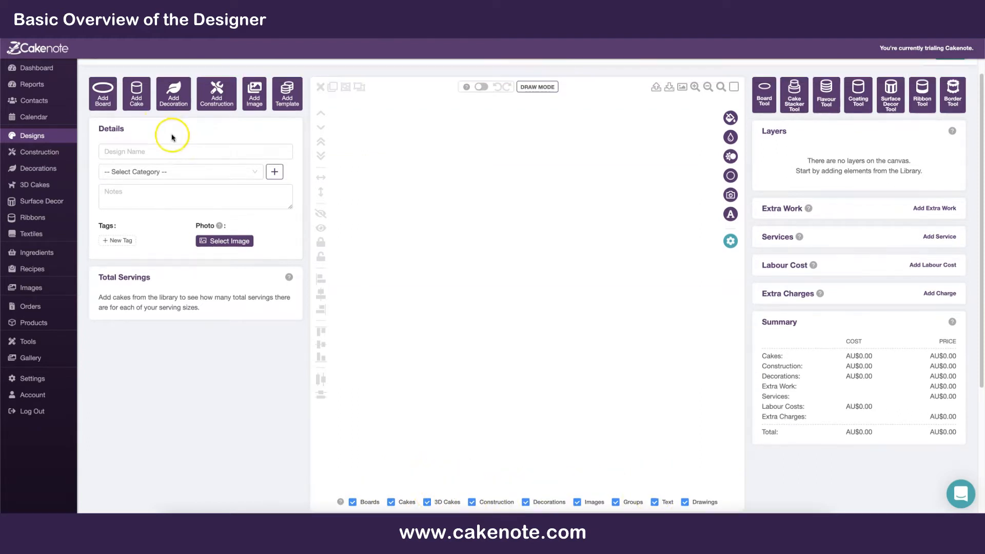
# - Add the Round Cake (75-225) from the cakes library to the canvas and close the library
pyautogui.click(139, 101)
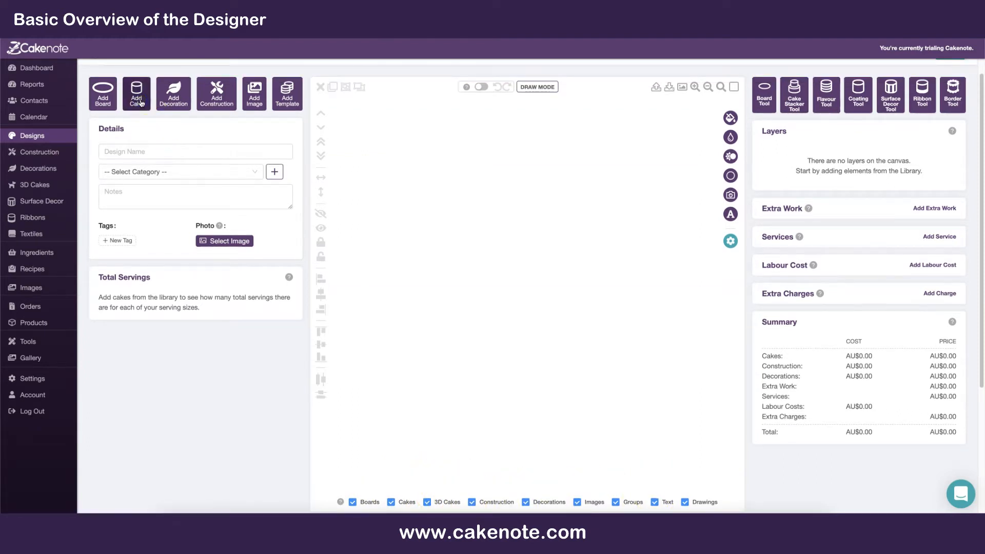
pyautogui.click(170, 371)
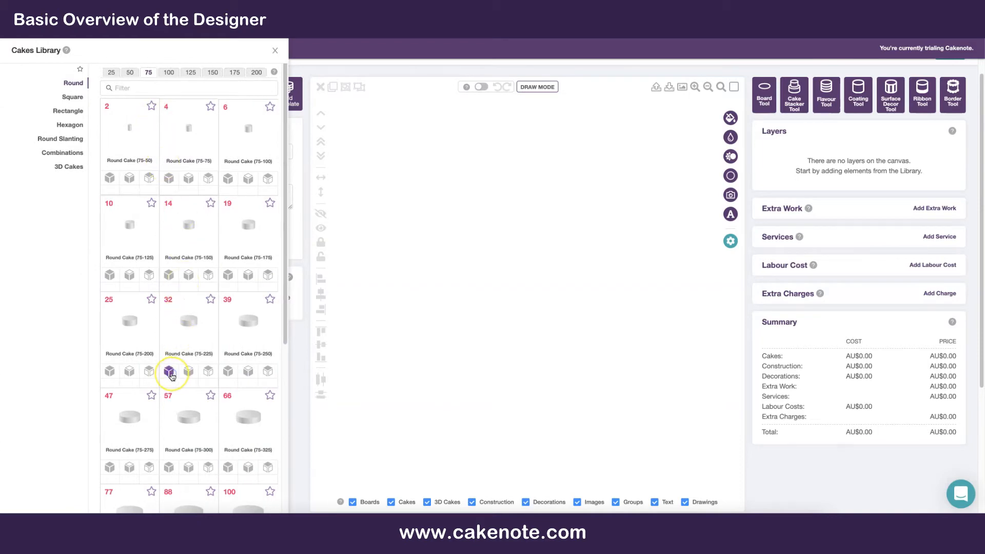
pyautogui.click(273, 51)
# - Add the Dove from the Animals and Creatures decorations to the canvas and close the library
pyautogui.click(174, 94)
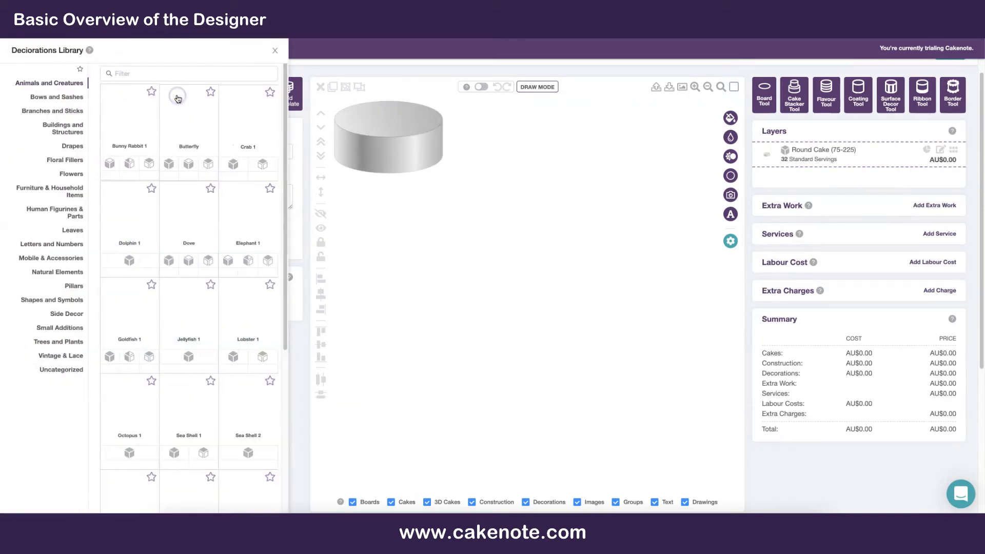
pyautogui.click(169, 261)
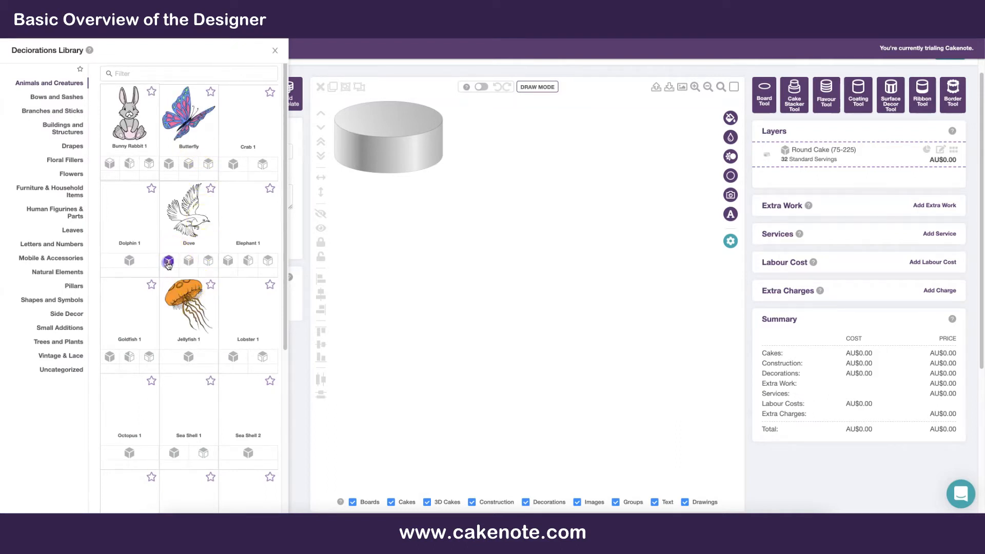
pyautogui.click(276, 54)
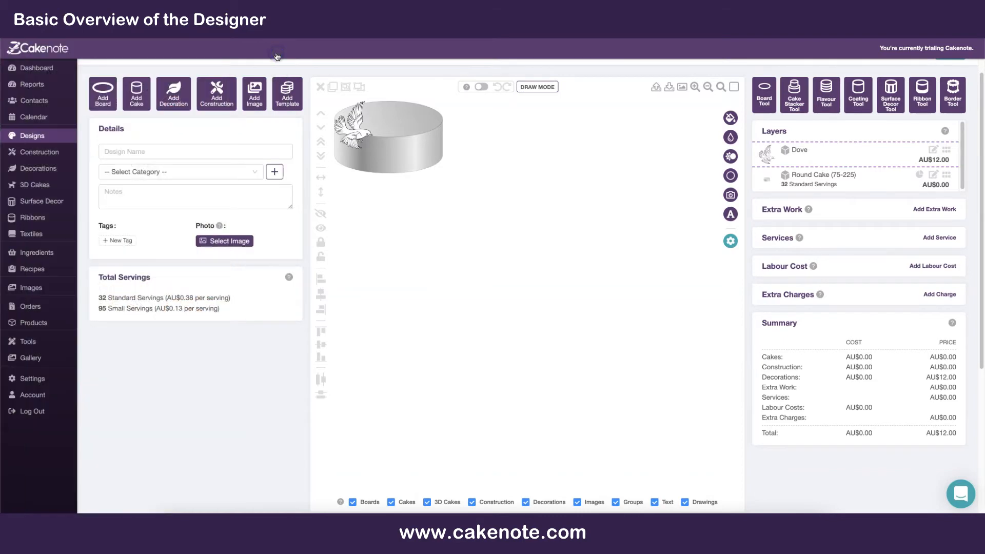
# - Move the dove and the round cake away from the canvas corner so they sit side by side, dove right of the cake
pyautogui.moveTo(369, 144); pyautogui.dragTo(538, 226)
pyautogui.moveTo(419, 160); pyautogui.dragTo(469, 236)
pyautogui.click(533, 229)
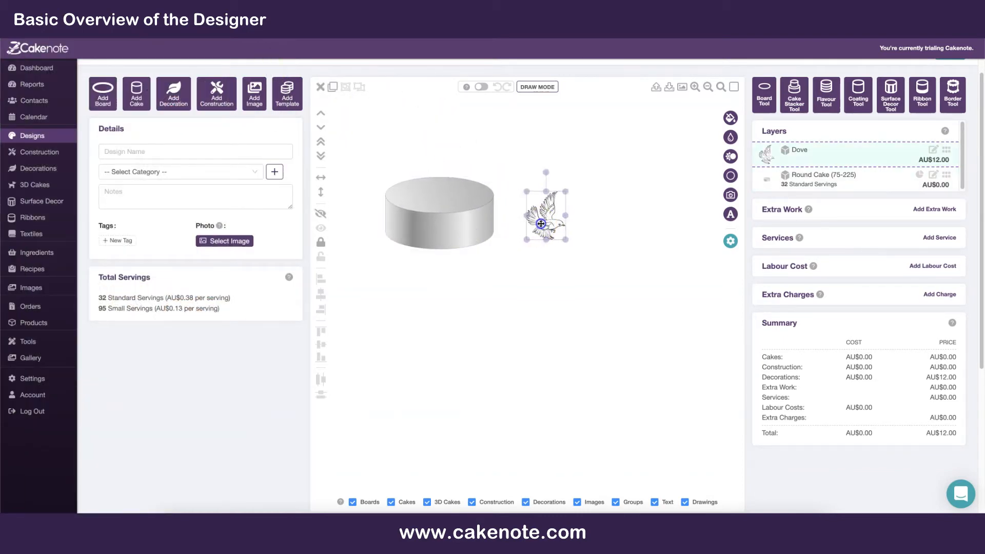
pyautogui.click(517, 280)
# - Hide and show again first the Cakes and then the Decorations element types on the canvas
pyautogui.scroll(-1, 517, 280)
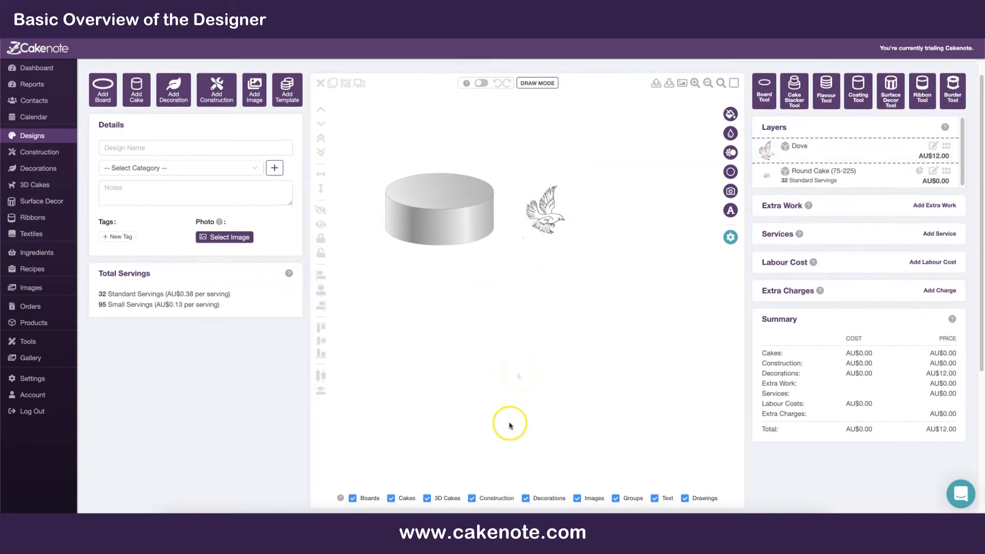
pyautogui.click(391, 499)
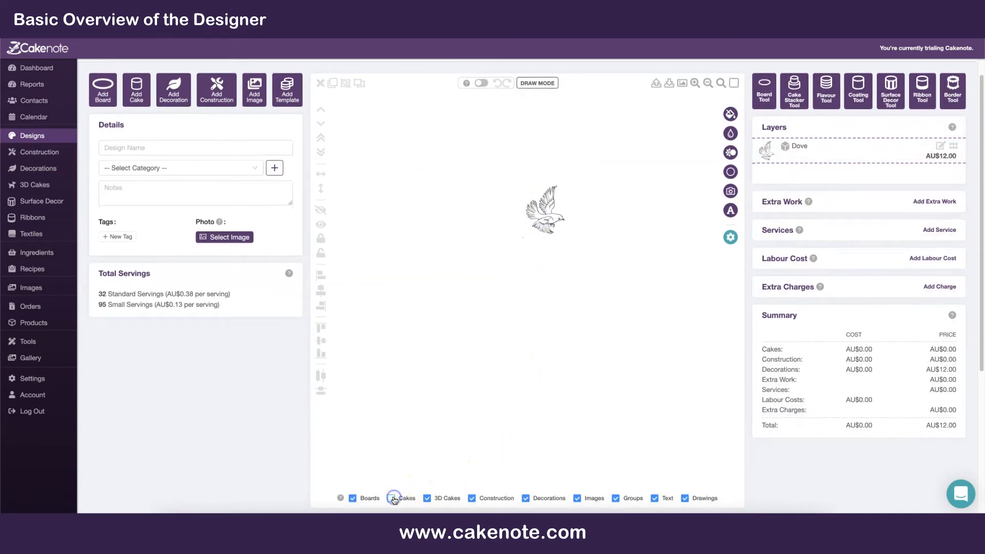
pyautogui.click(392, 499)
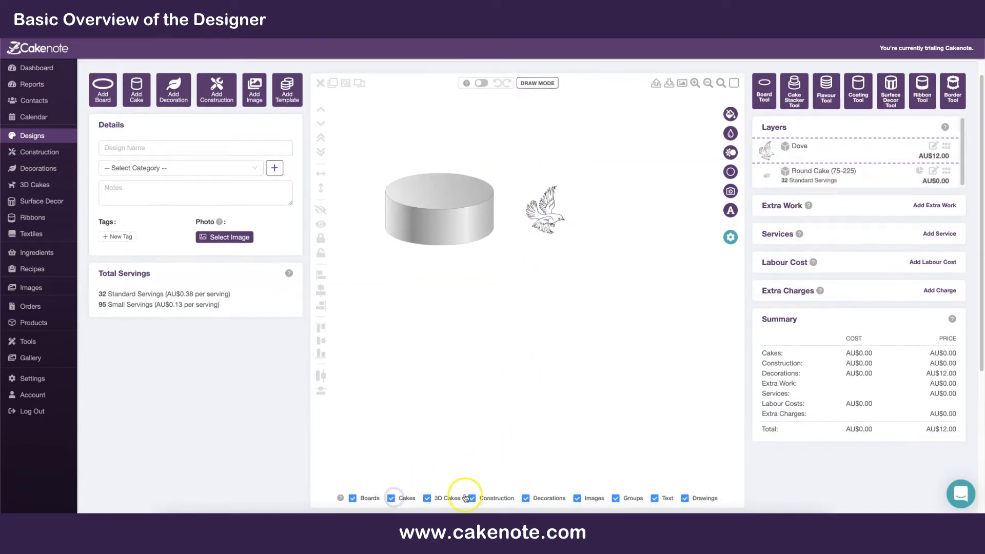
pyautogui.click(524, 498)
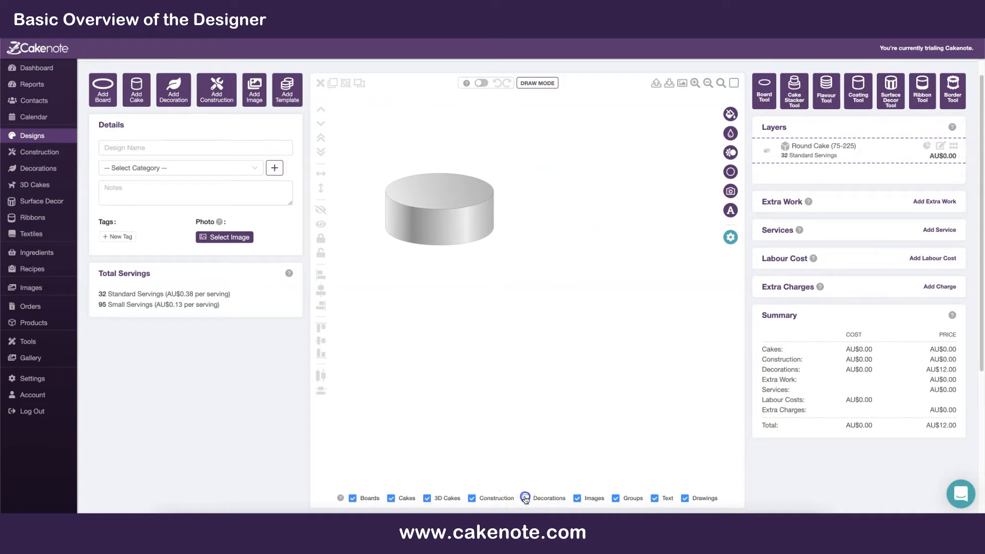
pyautogui.click(524, 498)
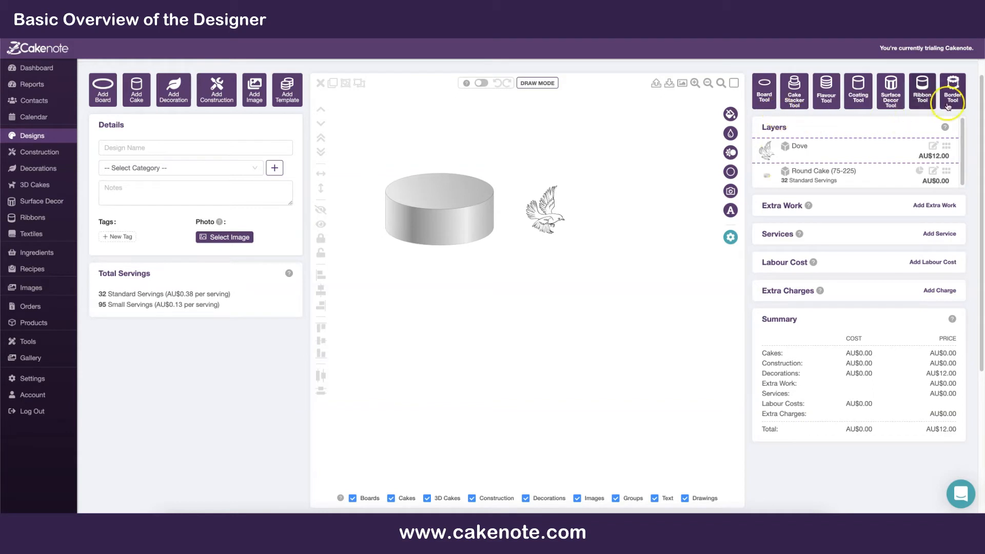
# - Open the Dove layer's name, price and note details and dismiss them without changes
pyautogui.click(852, 148)
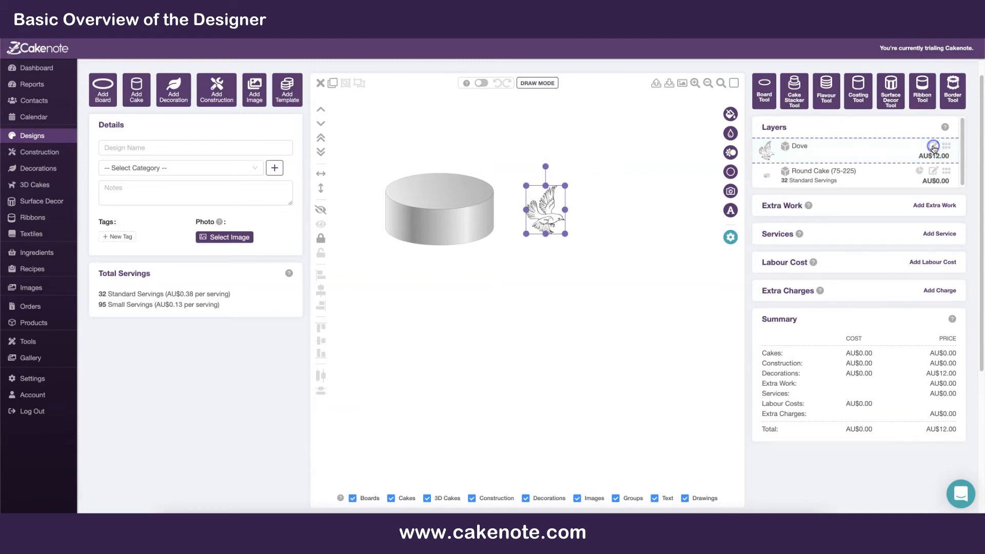
pyautogui.click(933, 148)
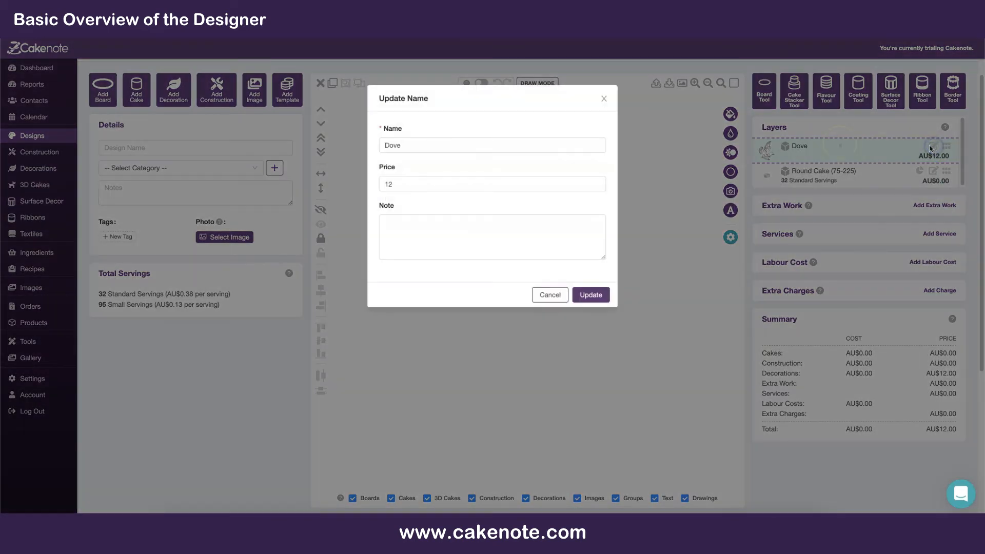
pyautogui.click(548, 295)
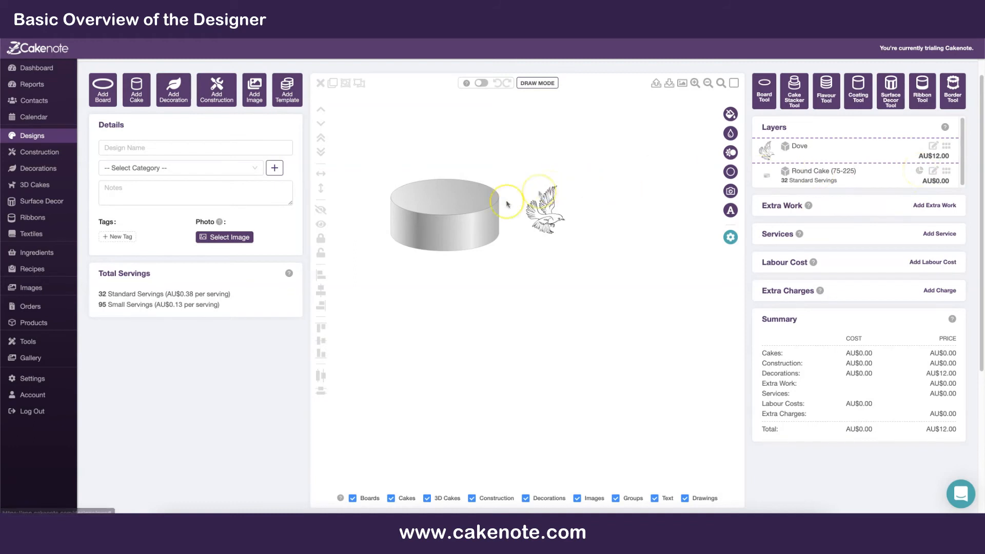
pyautogui.click(920, 173)
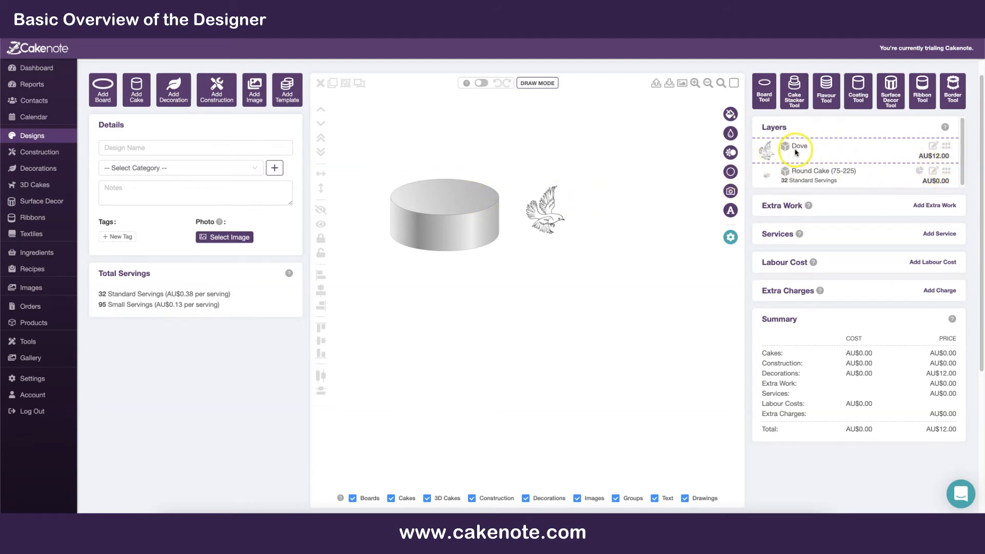
# - Move the dove onto the cake's right edge and reorder its layer beneath the Round Cake layer
pyautogui.moveTo(562, 210); pyautogui.dragTo(495, 205)
pyautogui.click(528, 208)
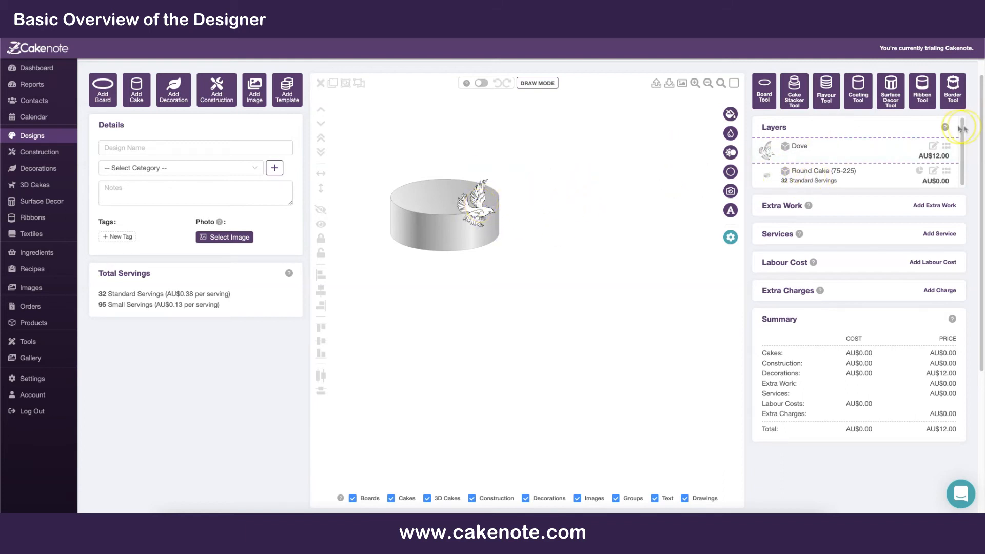
pyautogui.moveTo(946, 146); pyautogui.dragTo(947, 167)
pyautogui.click(480, 191)
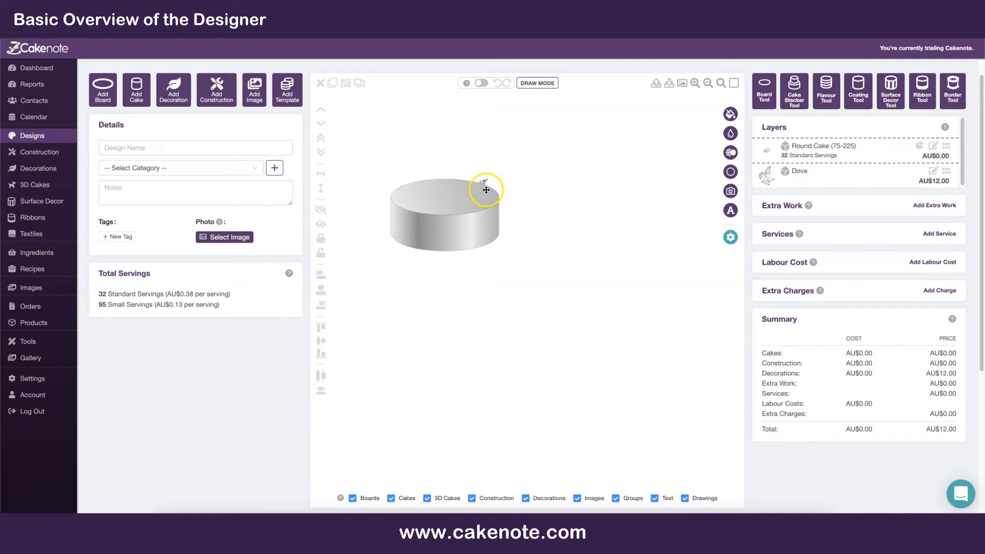
# - Put the Dove layer back above the Round Cake layer and move the dove off the cake to its right
pyautogui.moveTo(945, 146); pyautogui.dragTo(948, 171)
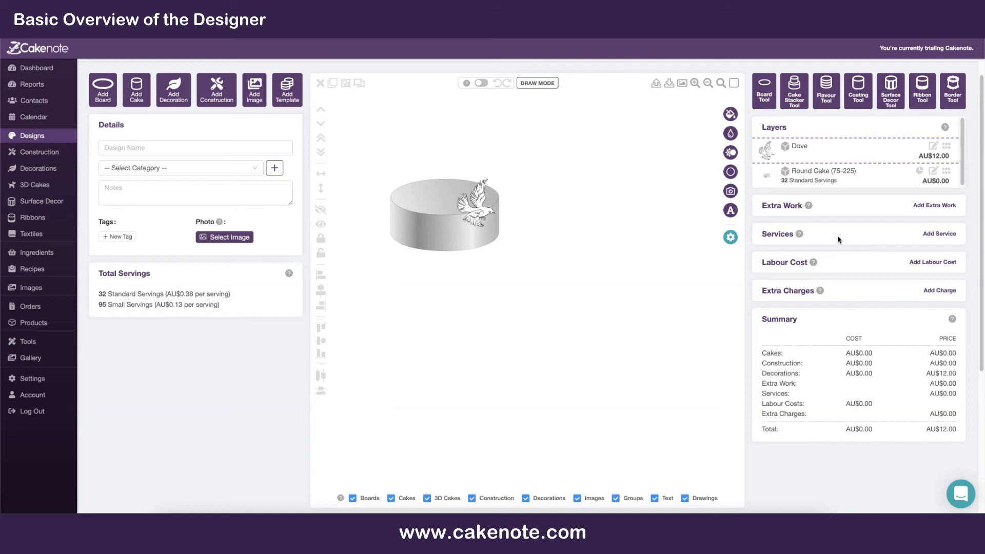
pyautogui.click(832, 280)
pyautogui.moveTo(477, 202); pyautogui.dragTo(539, 204)
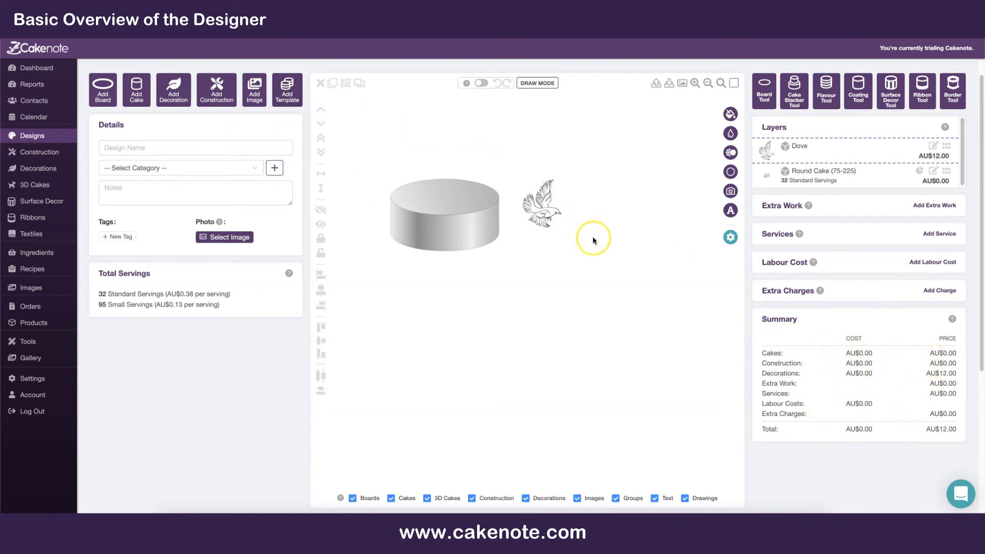
# - Assign the Pumpkin Ginger Cake flavour to the Round Cake (75-225) in the design's cakes list
pyautogui.scroll(-4, 593, 241)
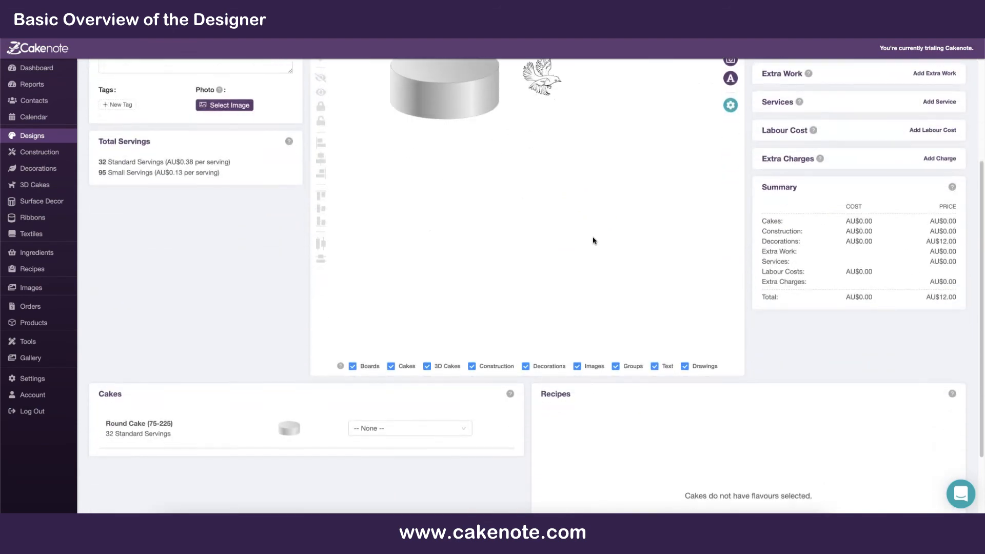
pyautogui.scroll(-1, 593, 241)
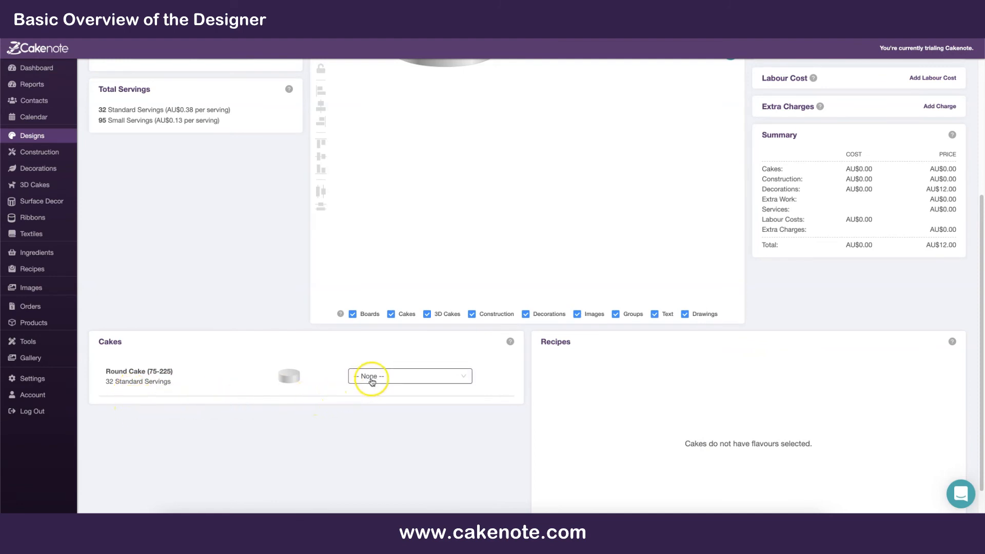
pyautogui.click(379, 378)
pyautogui.scroll(-5, 380, 381)
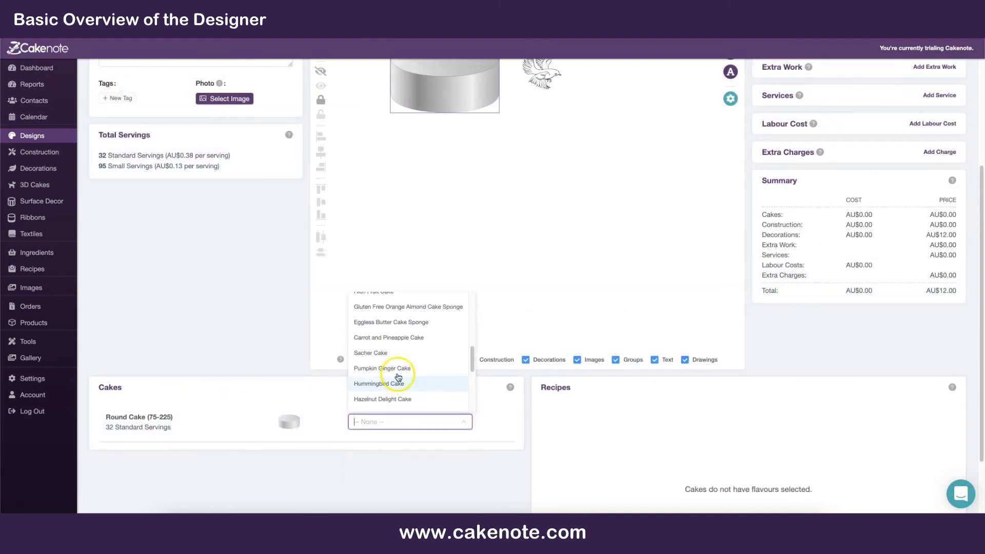
pyautogui.click(398, 371)
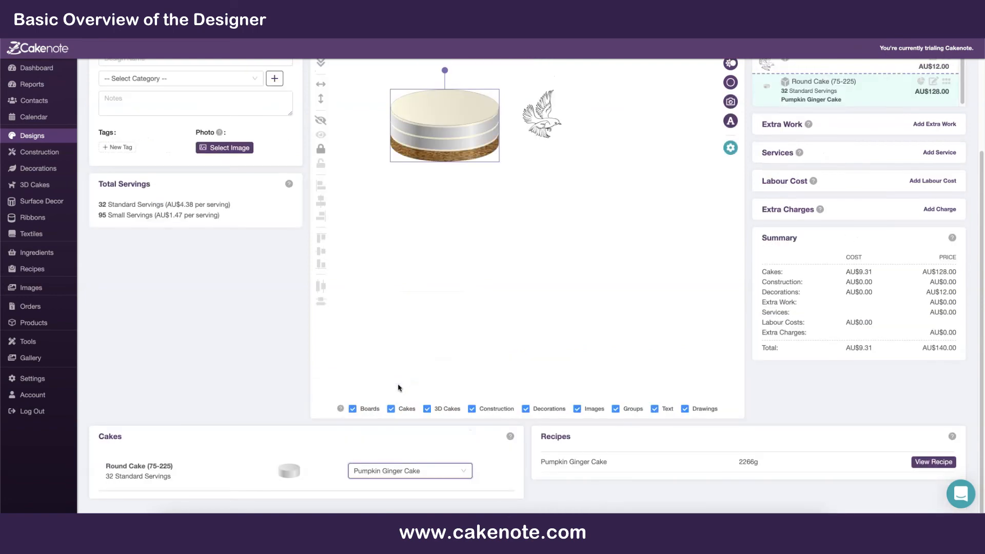
pyautogui.scroll(1, 399, 388)
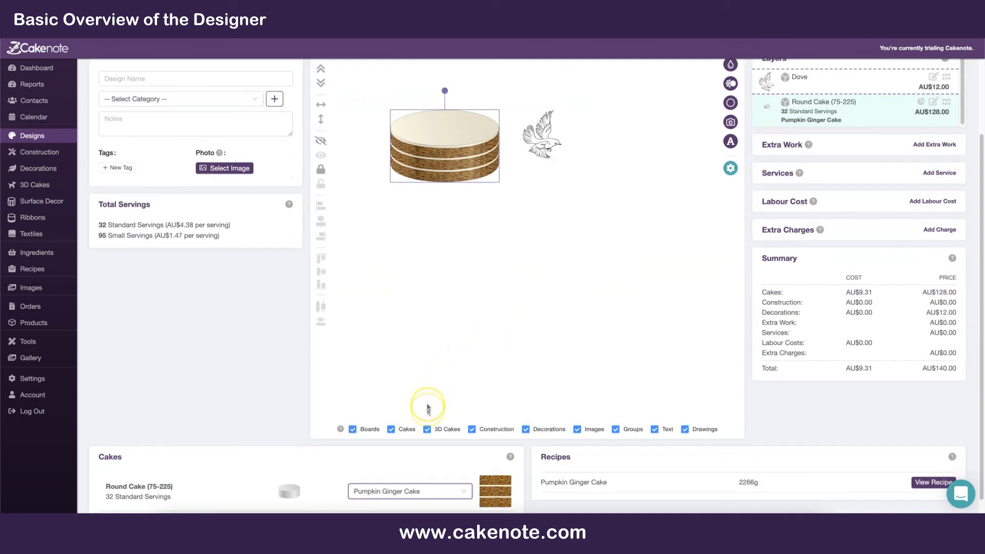
pyautogui.scroll(-1, 430, 413)
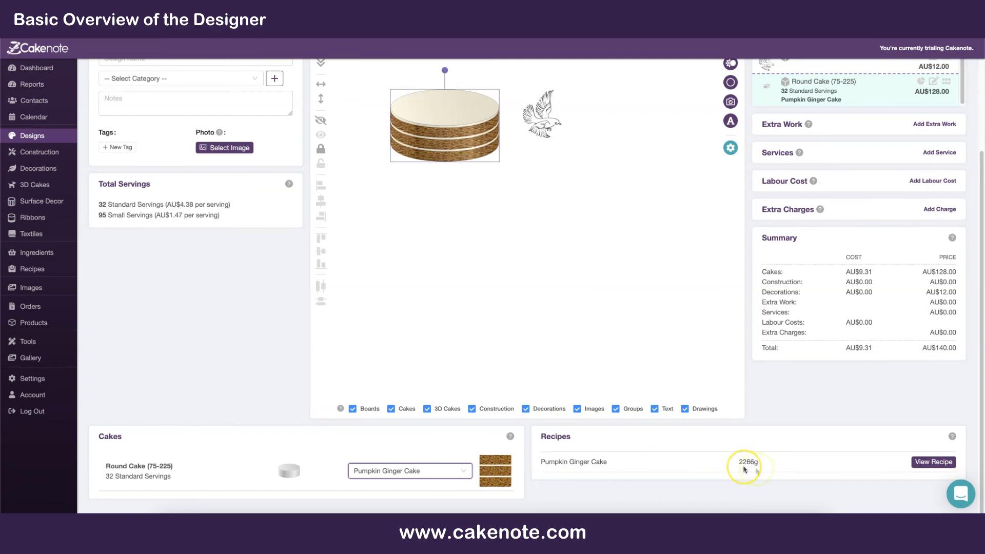
pyautogui.scroll(2, 565, 192)
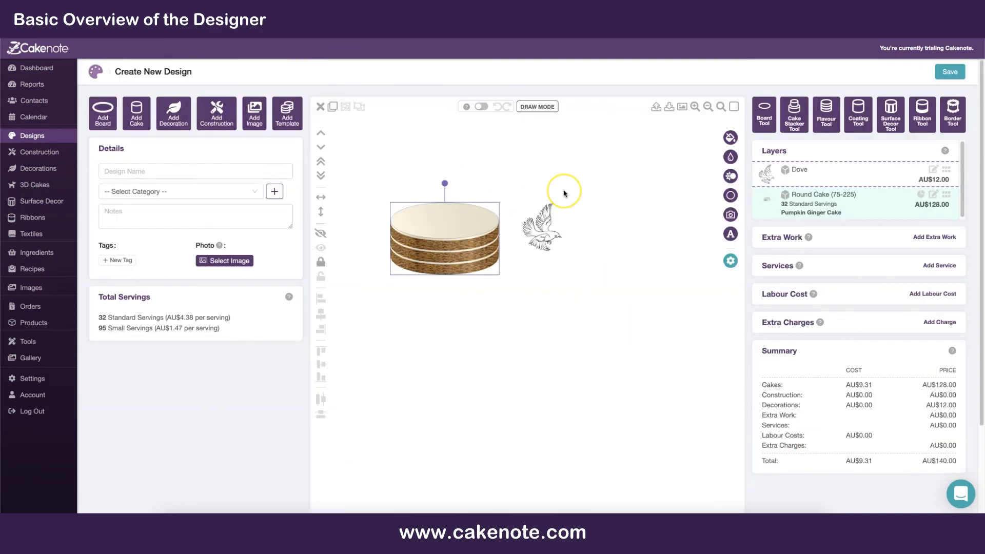